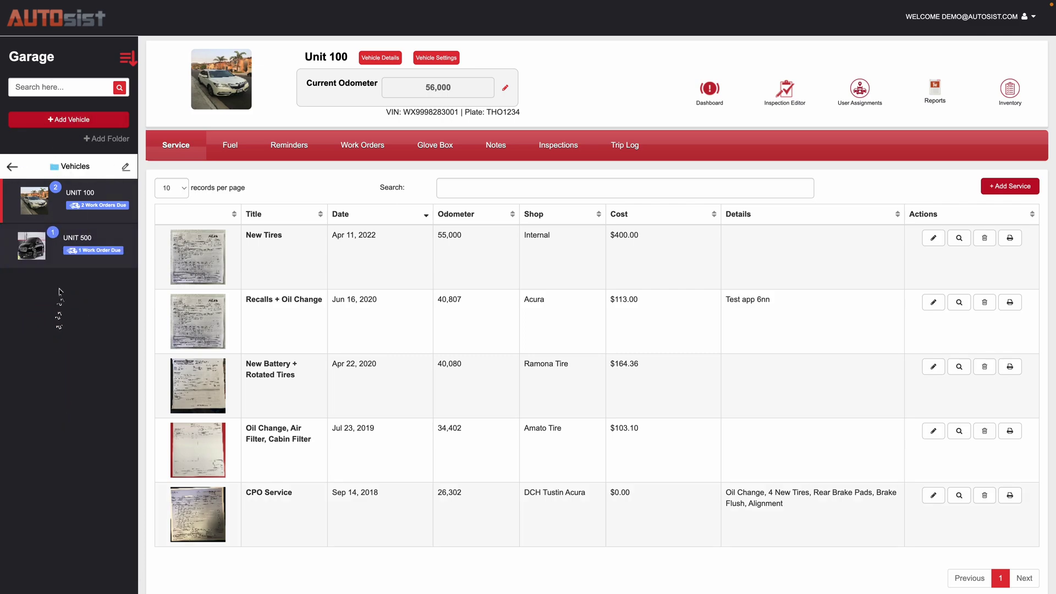
Refresh Unit 100's service records, then switch to its Work Orders list.
left_click(83, 198)
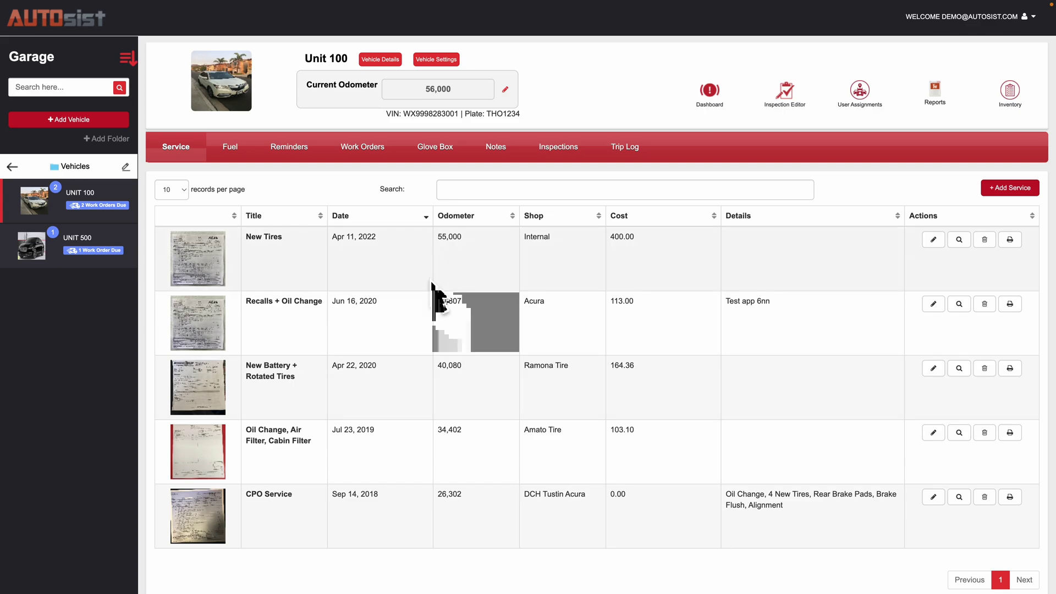
left_click(363, 153)
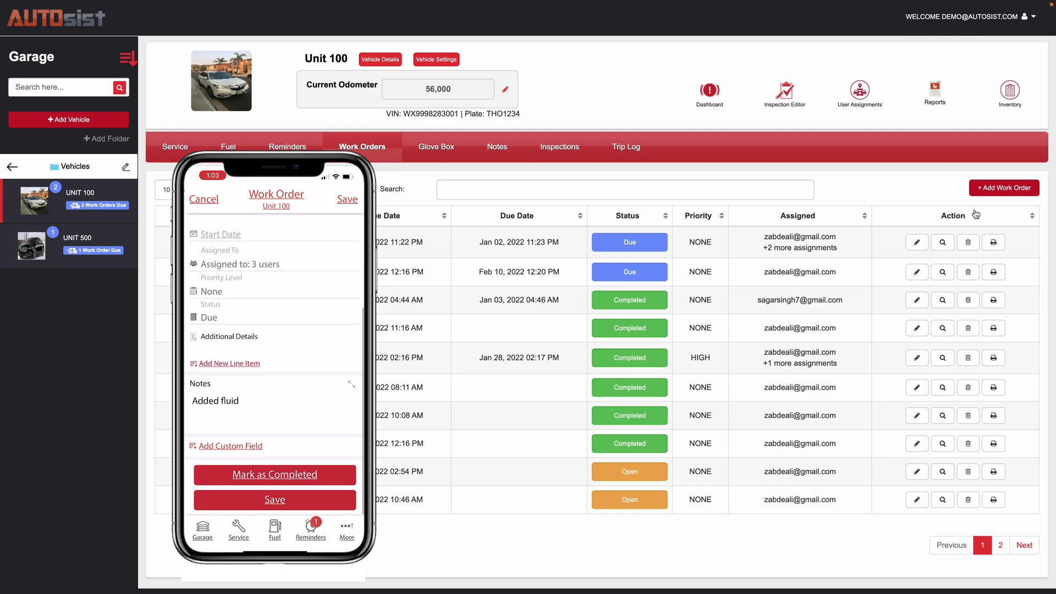
Add a Unit 100 work order numbered 100 with the title 'Oil Change - Jeff'.
left_click(1008, 190)
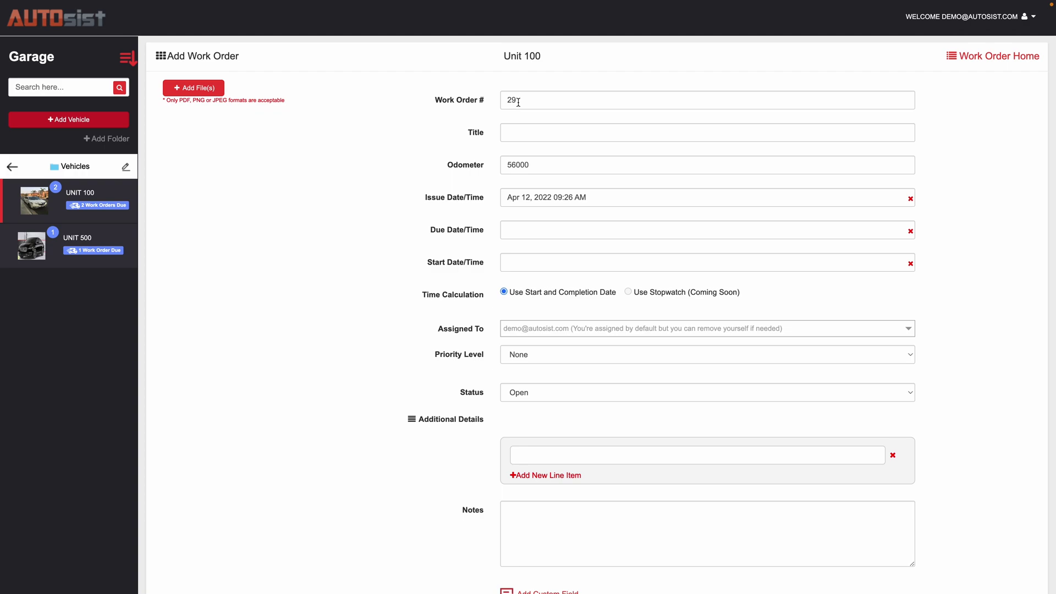
double_click(520, 102)
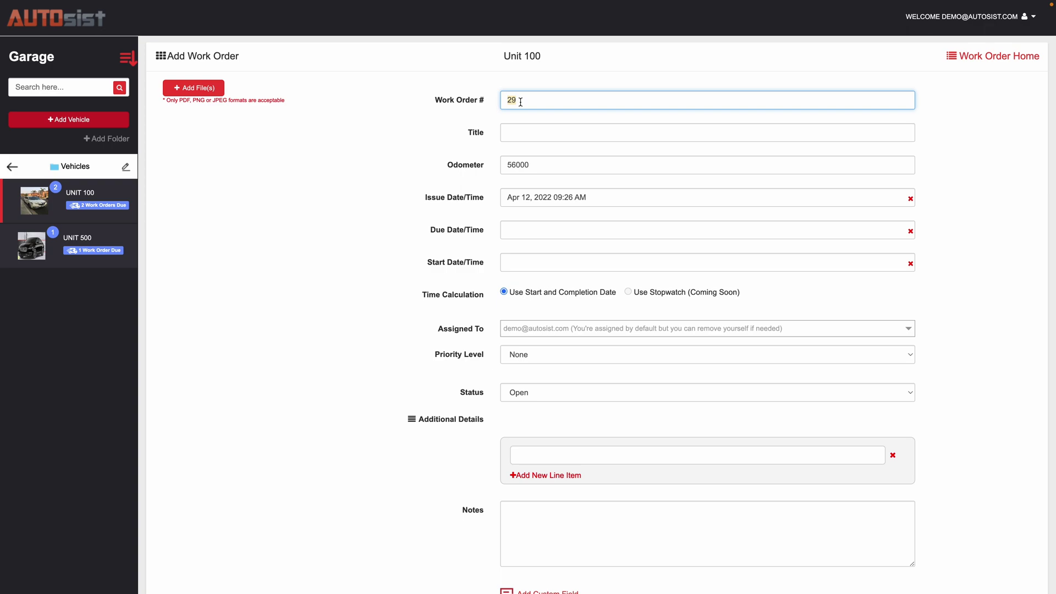
type("100")
left_click(521, 132)
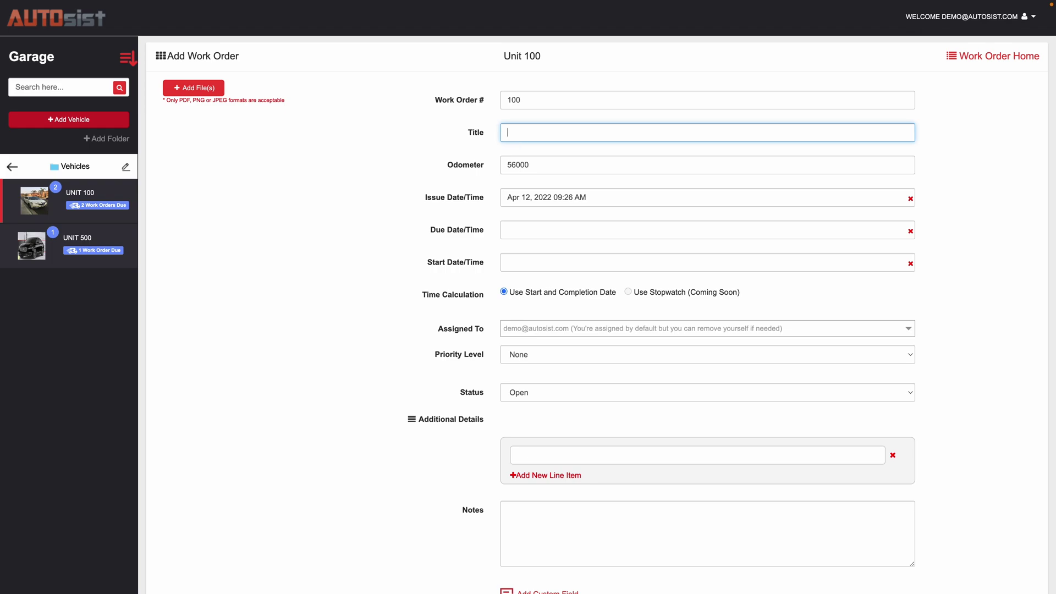
type("O")
key("BackSpace")
type("Oil")
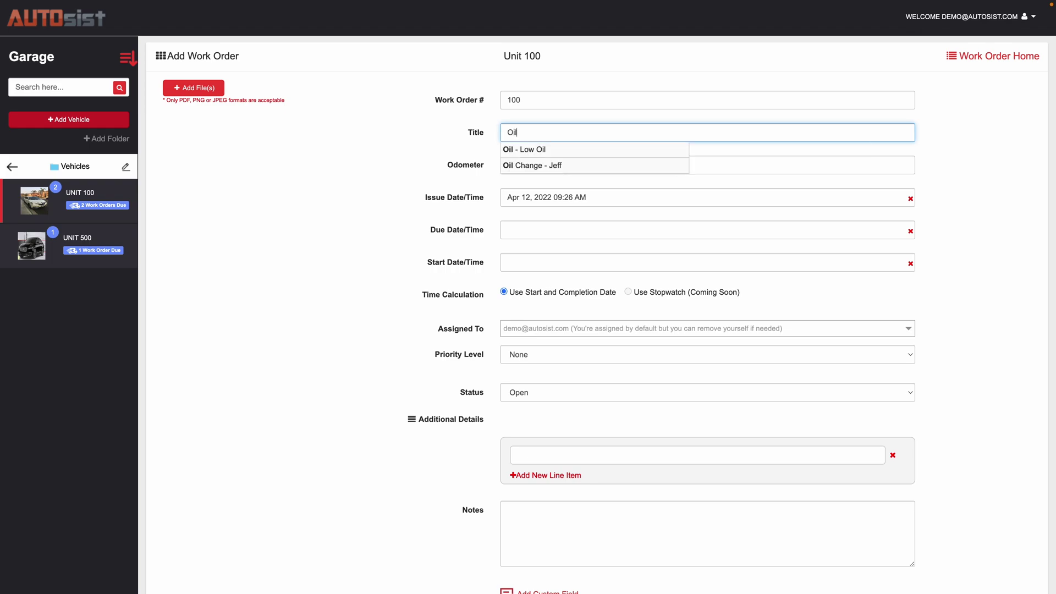
left_click(541, 165)
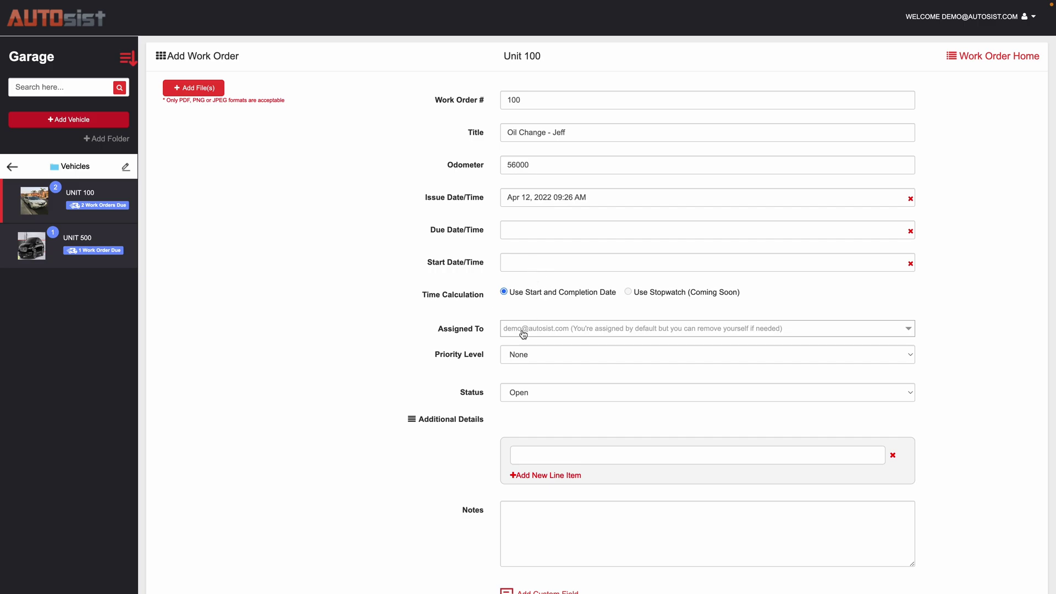
Keep the default assignee and priority None, and set the status to Custom Status.
scroll(520, 341, "down", 1)
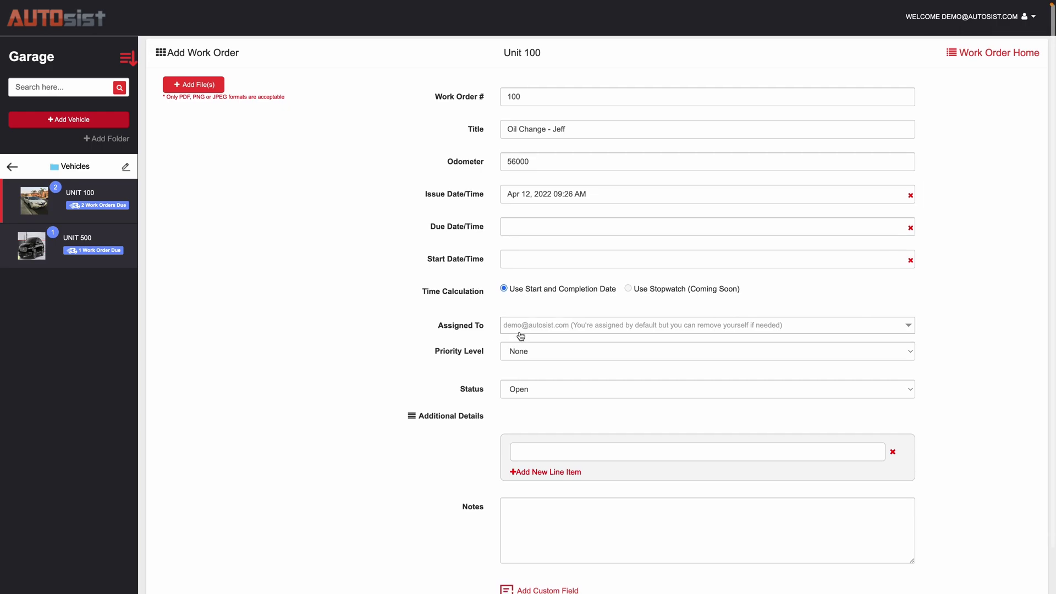
left_click(572, 330)
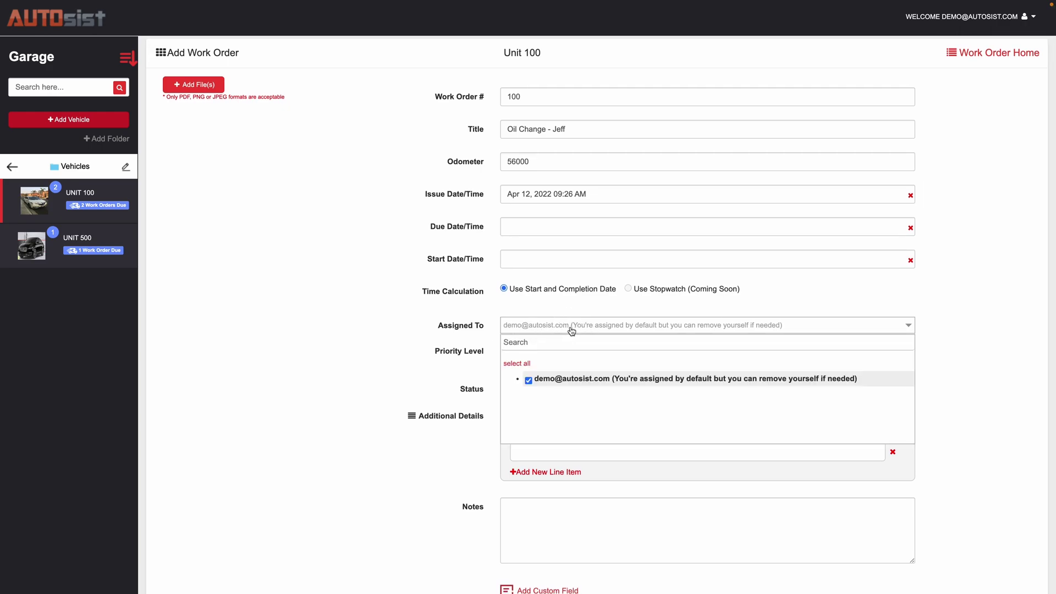
left_click(572, 330)
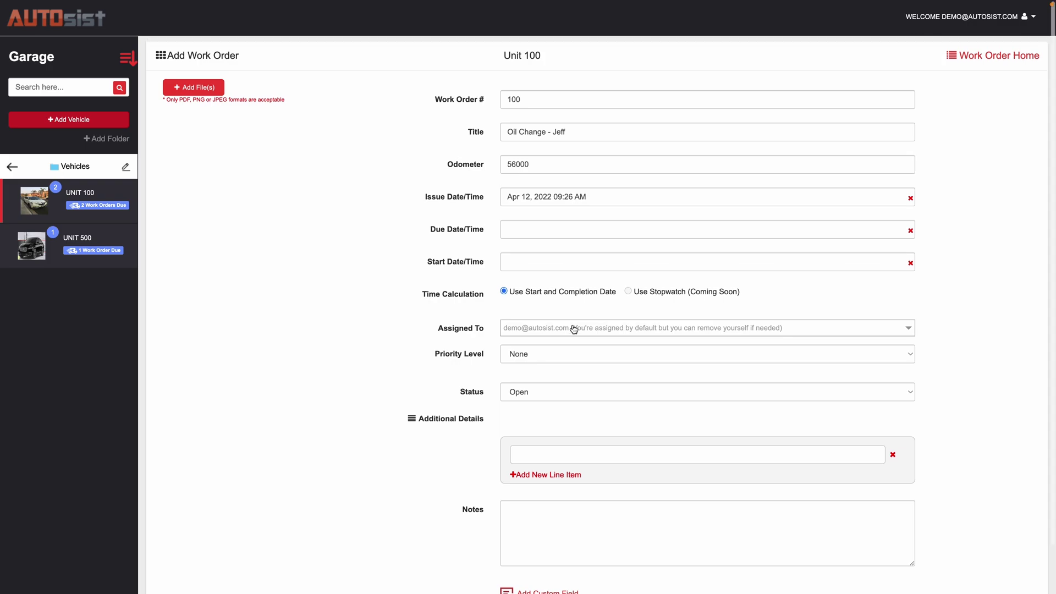
scroll(473, 363, "down", 1)
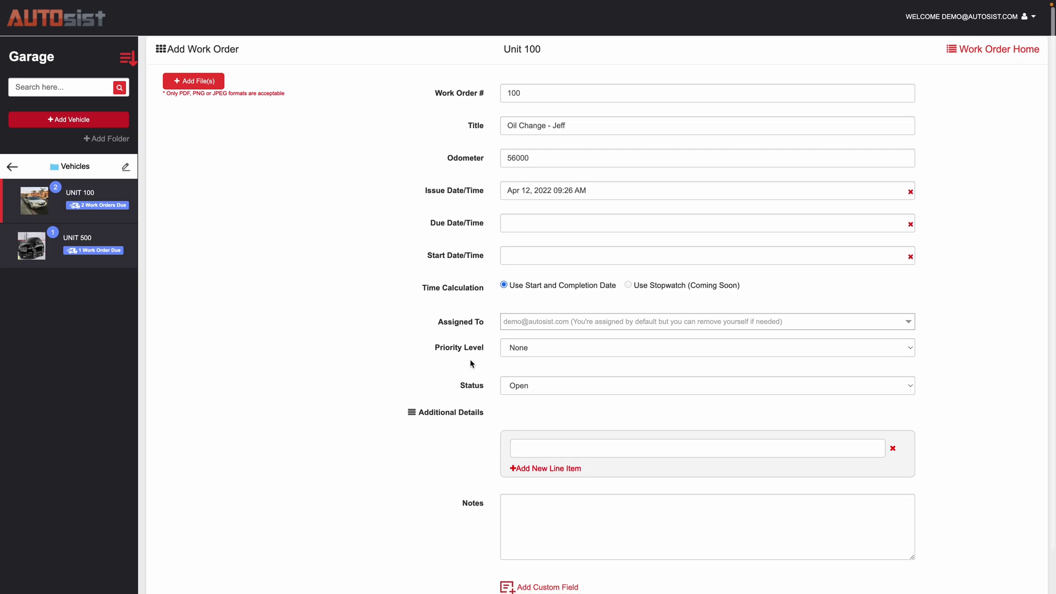
left_click(536, 350)
left_click(538, 347)
left_click(530, 379)
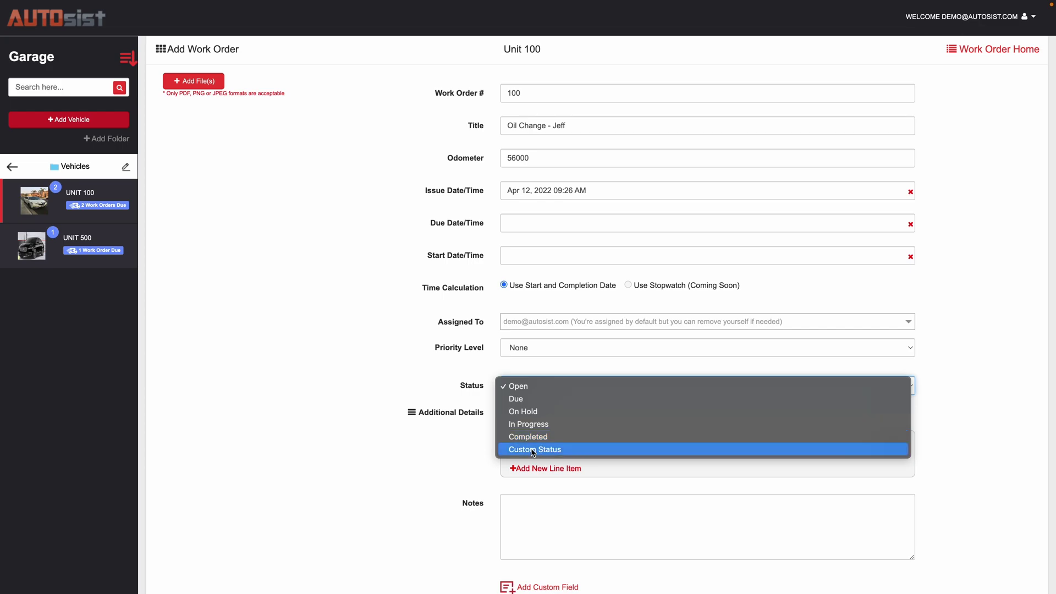
left_click(532, 450)
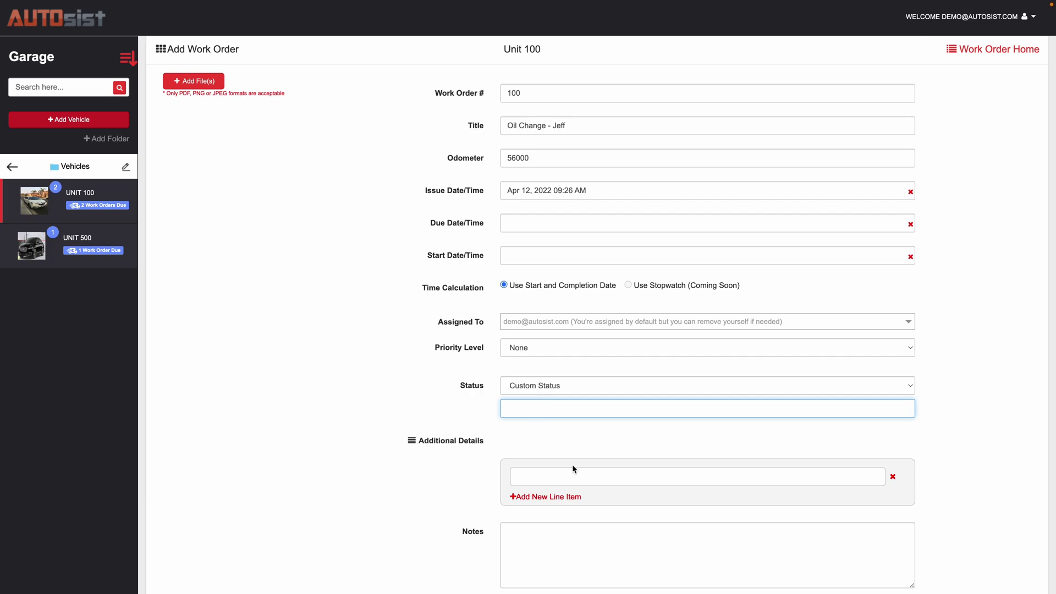
Add line items Check Fluids and Check Brakes to the work order.
scroll(583, 462, "down", 1)
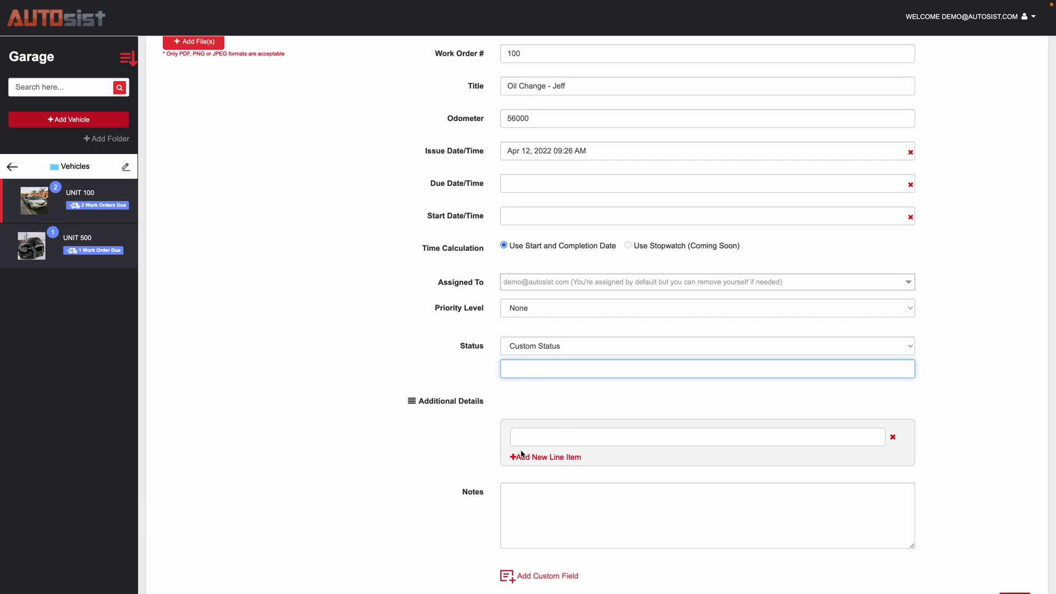
left_click(548, 440)
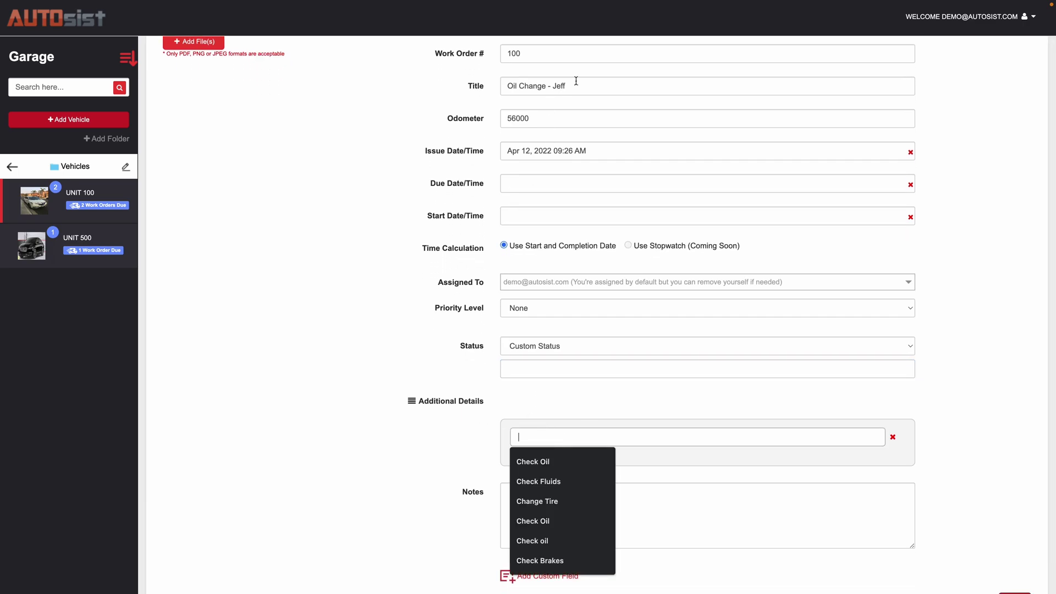
left_click(555, 479)
left_click(552, 459)
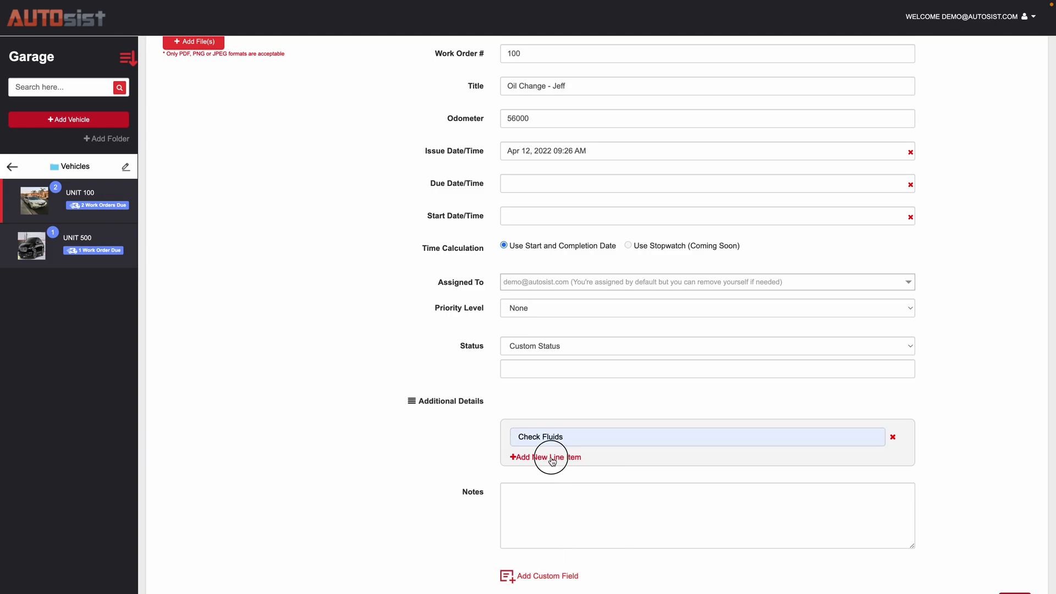
left_click(551, 463)
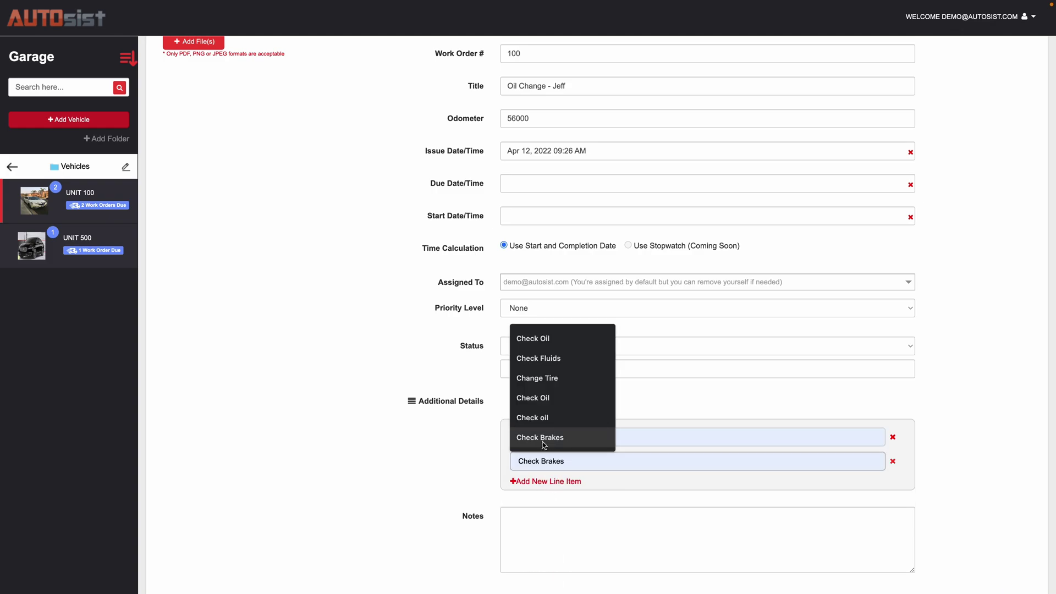
left_click(542, 440)
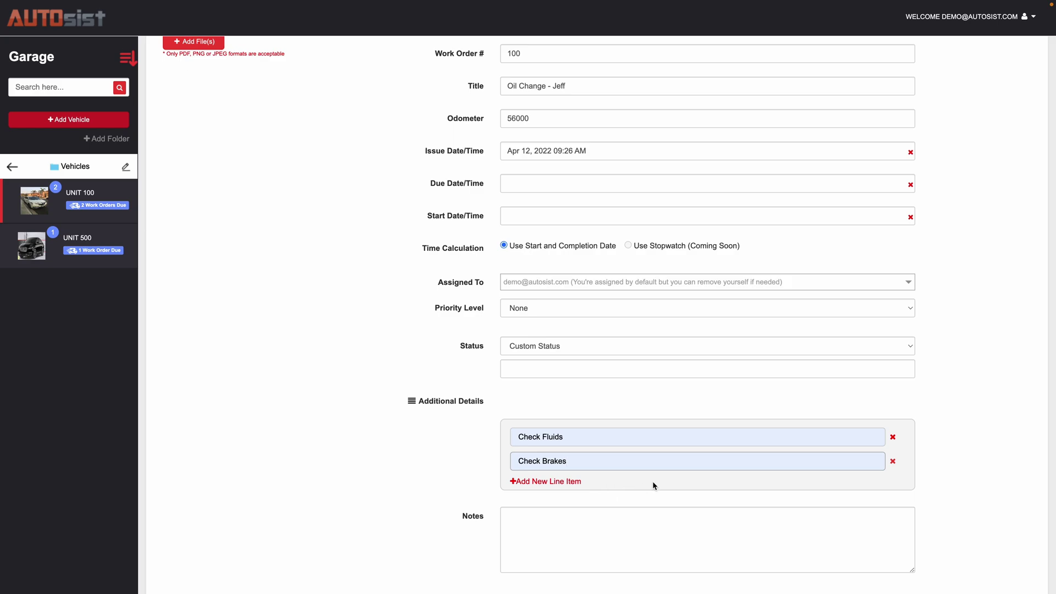
scroll(654, 480, "down", 2)
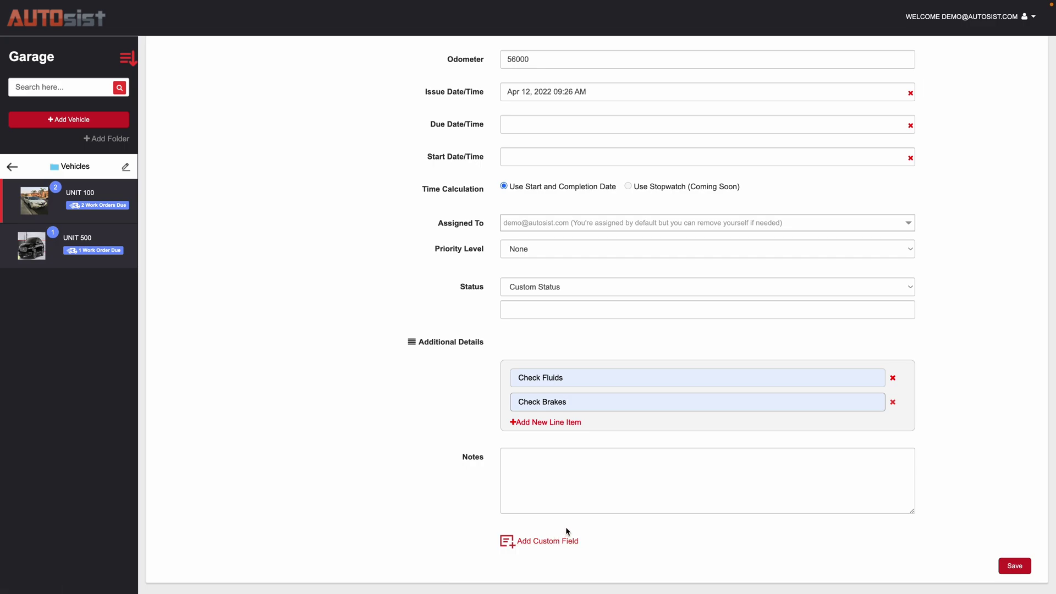
scroll(567, 531, "up", 2)
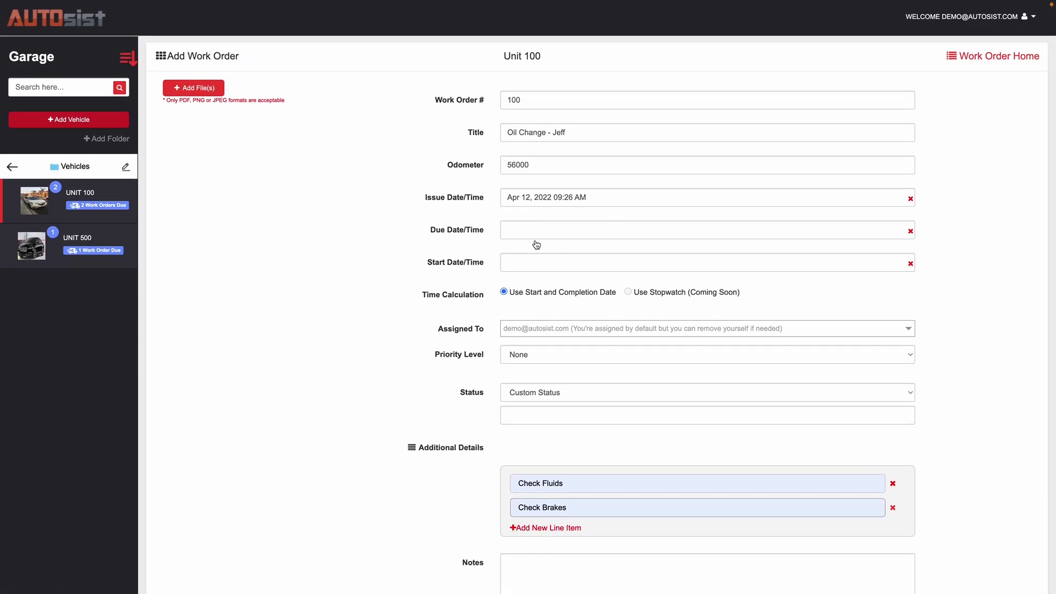
Save the Oil Change - Jeff work order from the bottom of the form.
scroll(764, 348, "down", 3)
left_click(1009, 565)
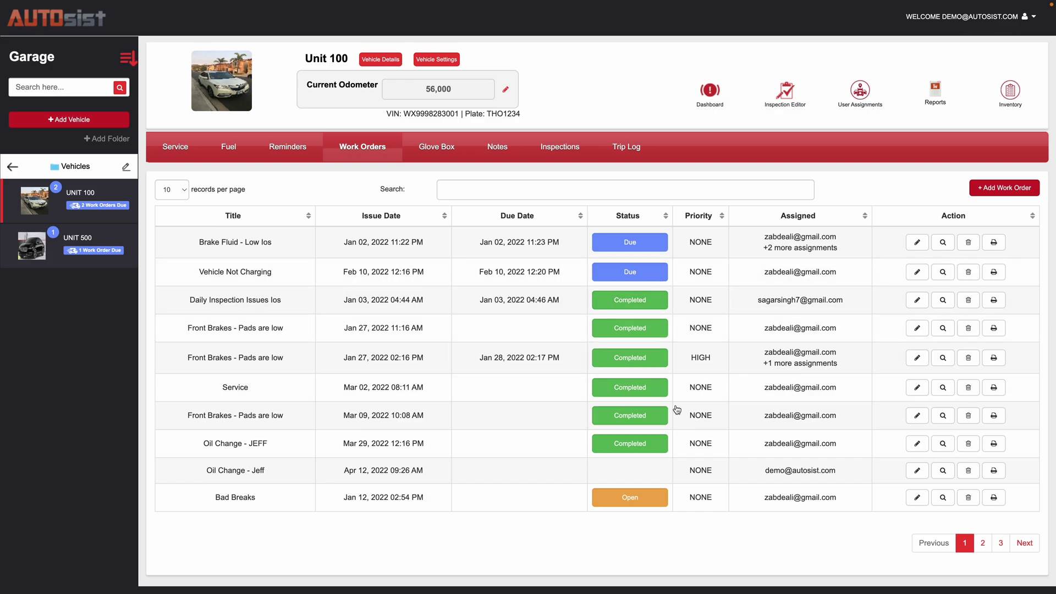
left_click(286, 153)
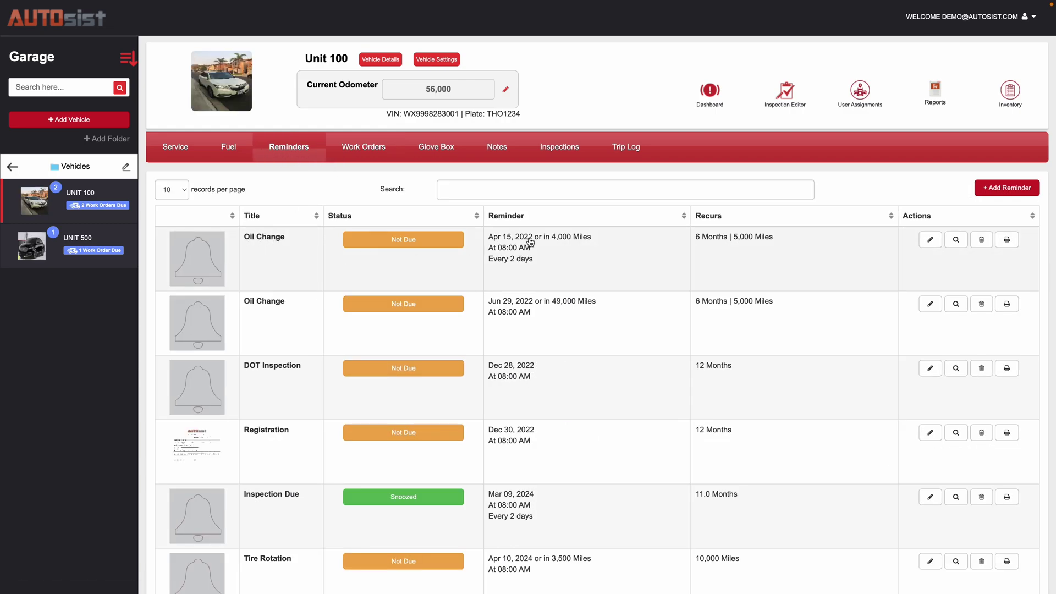
left_click(505, 306)
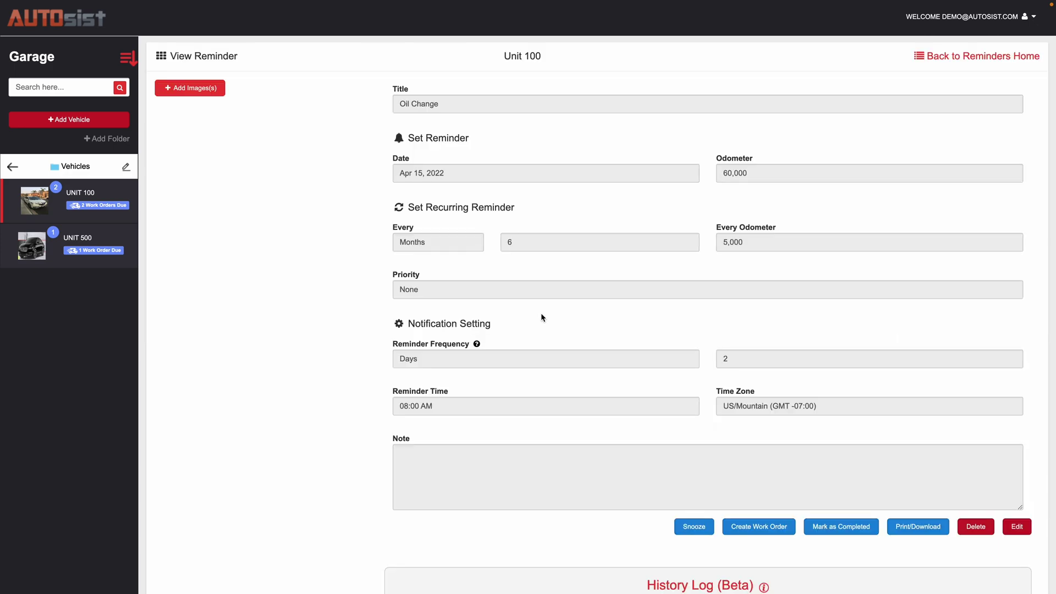
left_click(762, 526)
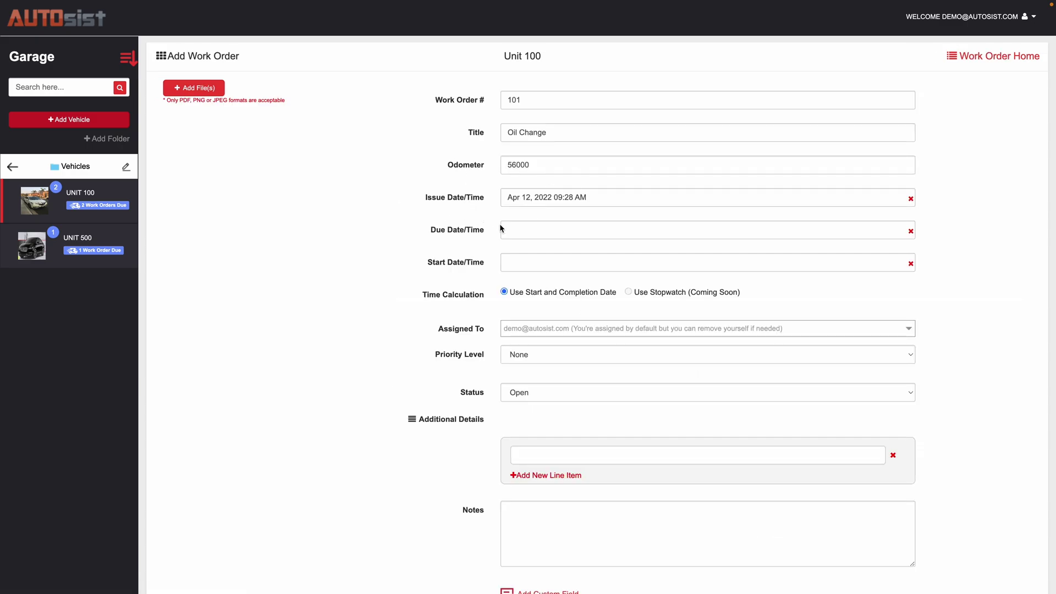
left_click(934, 73)
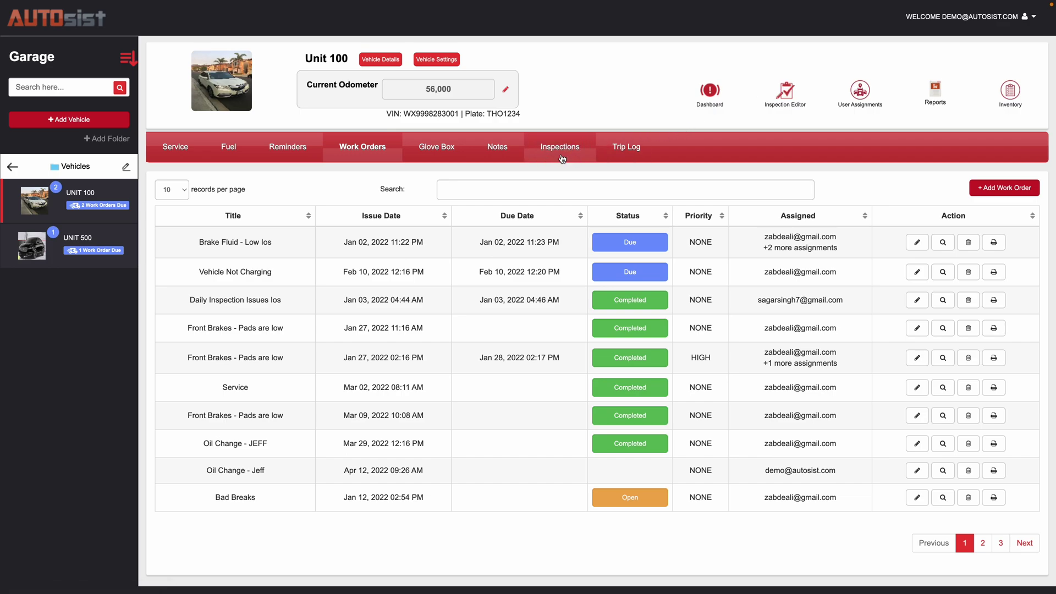
Start a work order from the Mar 24 Daily Check inspection, then return to the list unsaved.
left_click(560, 149)
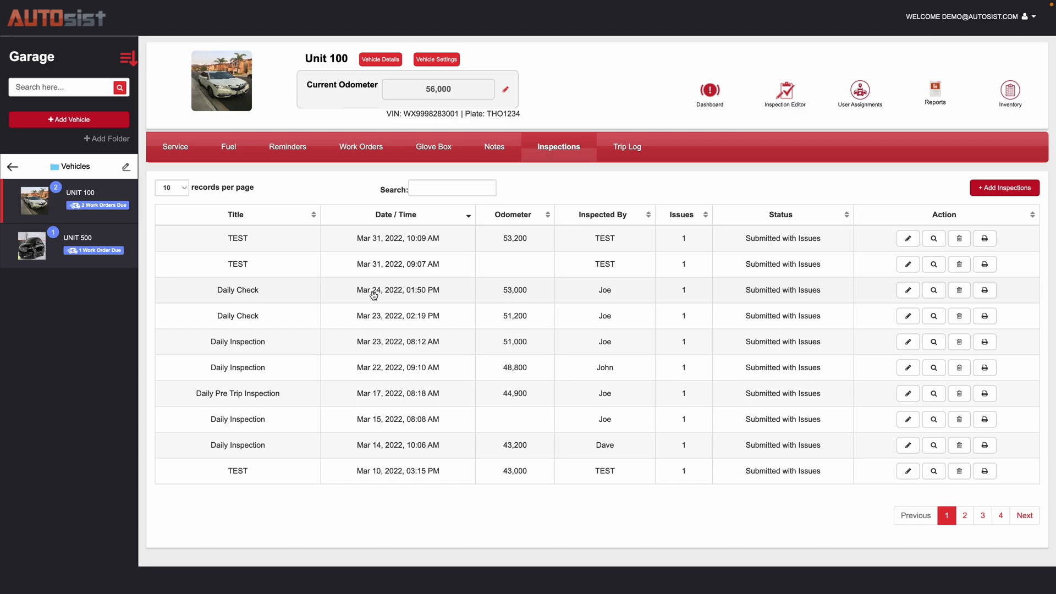
left_click(762, 298)
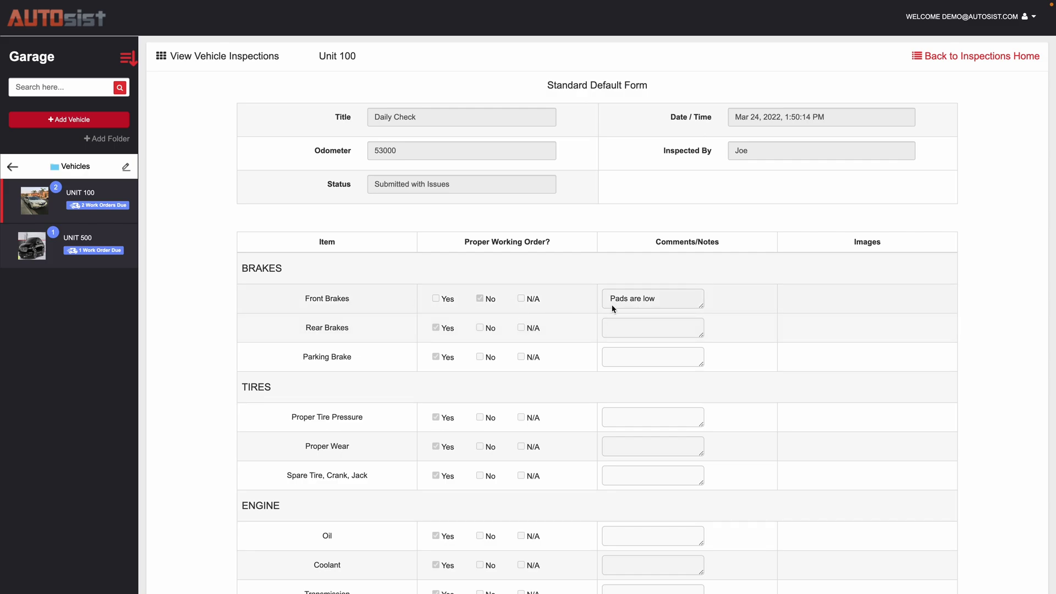
scroll(618, 307, "down", 20)
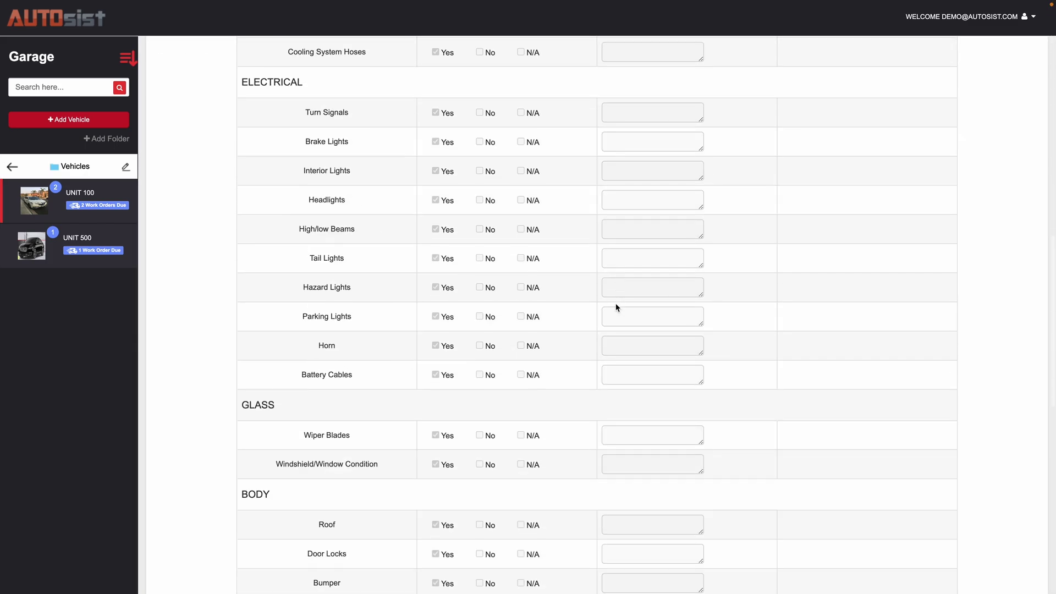
scroll(617, 307, "down", 6)
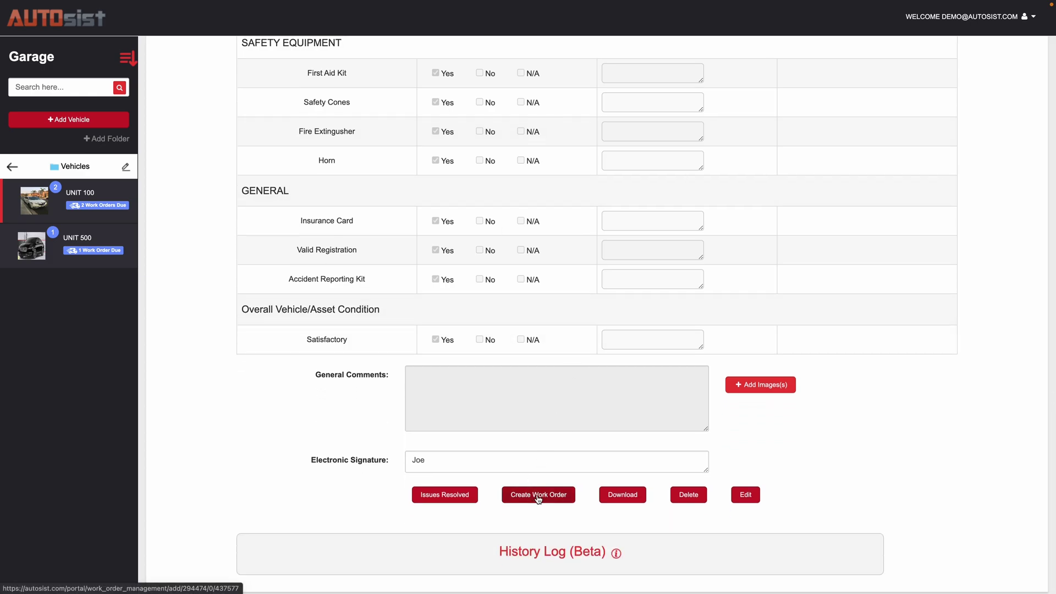
left_click(538, 495)
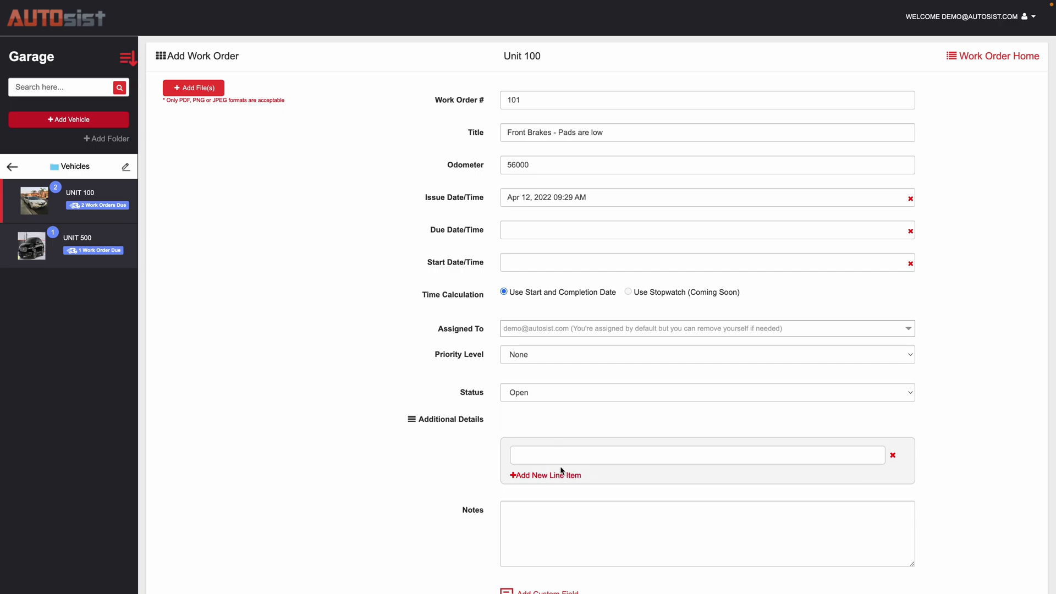
left_click(993, 55)
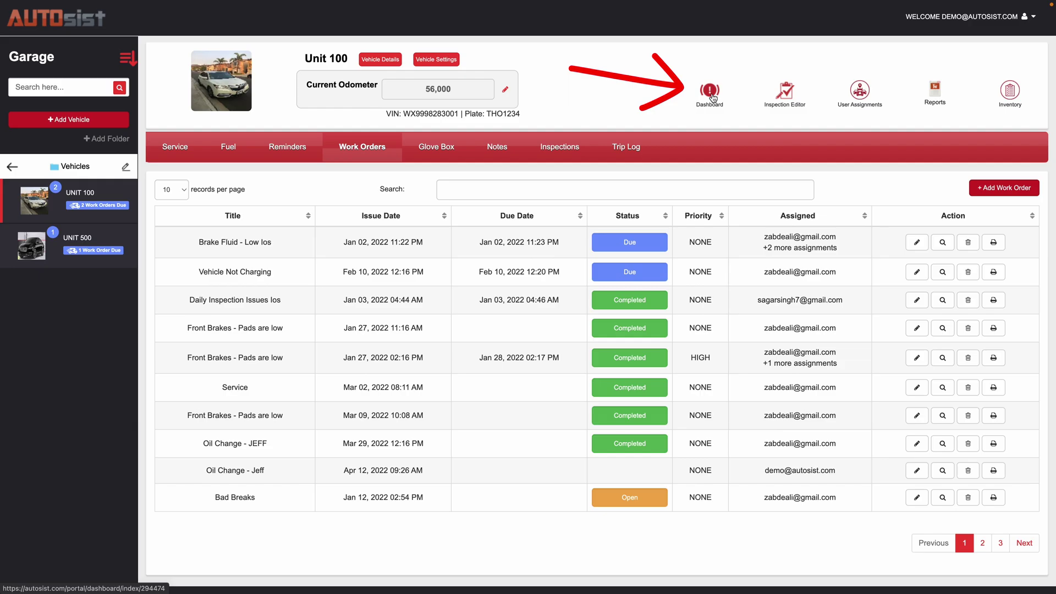
left_click(711, 95)
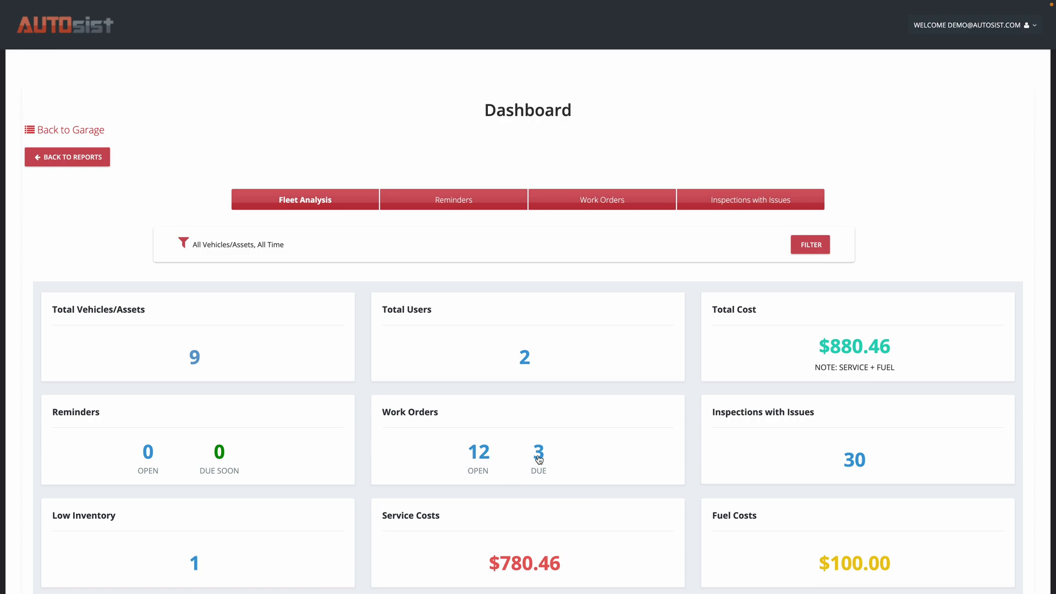
left_click(613, 203)
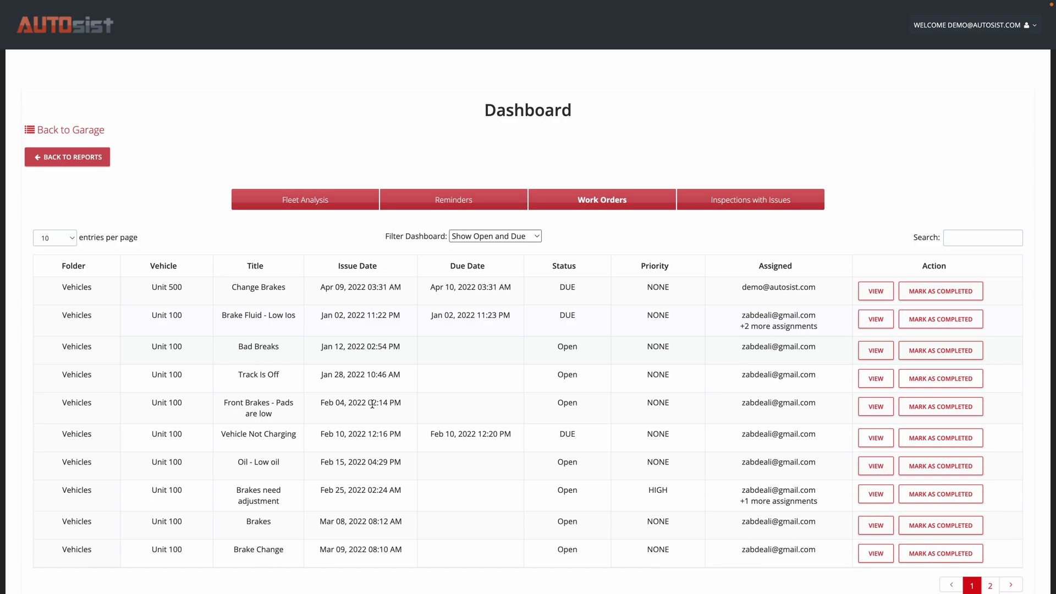
left_click(537, 236)
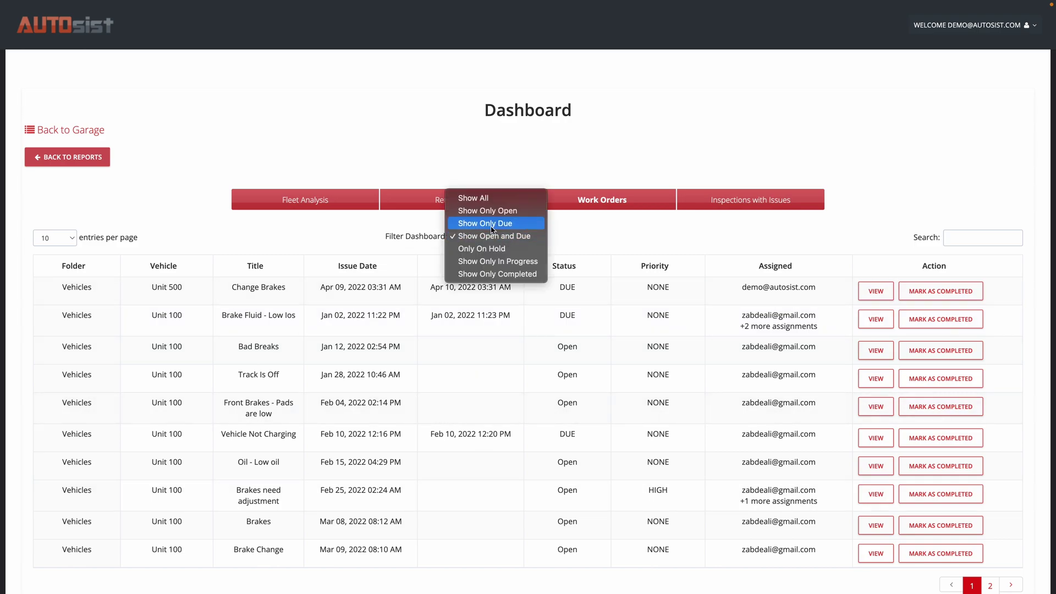
left_click(495, 212)
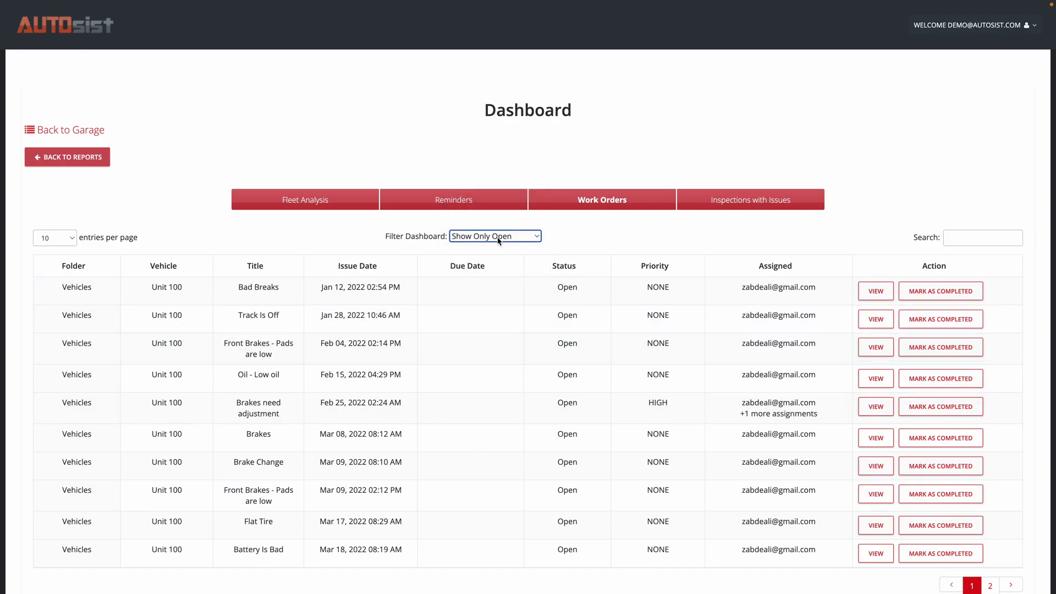
left_click(71, 132)
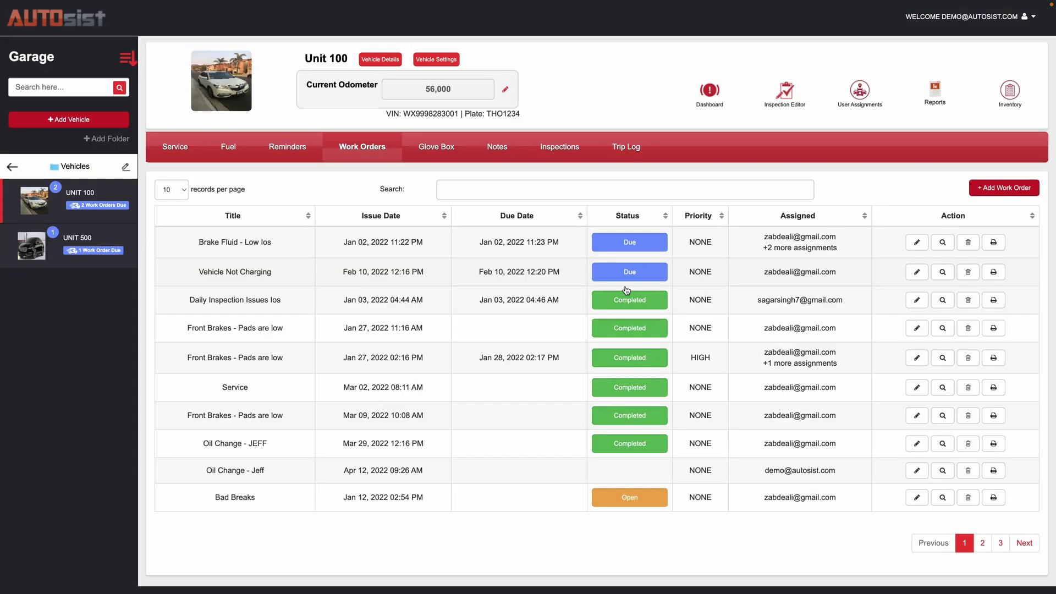